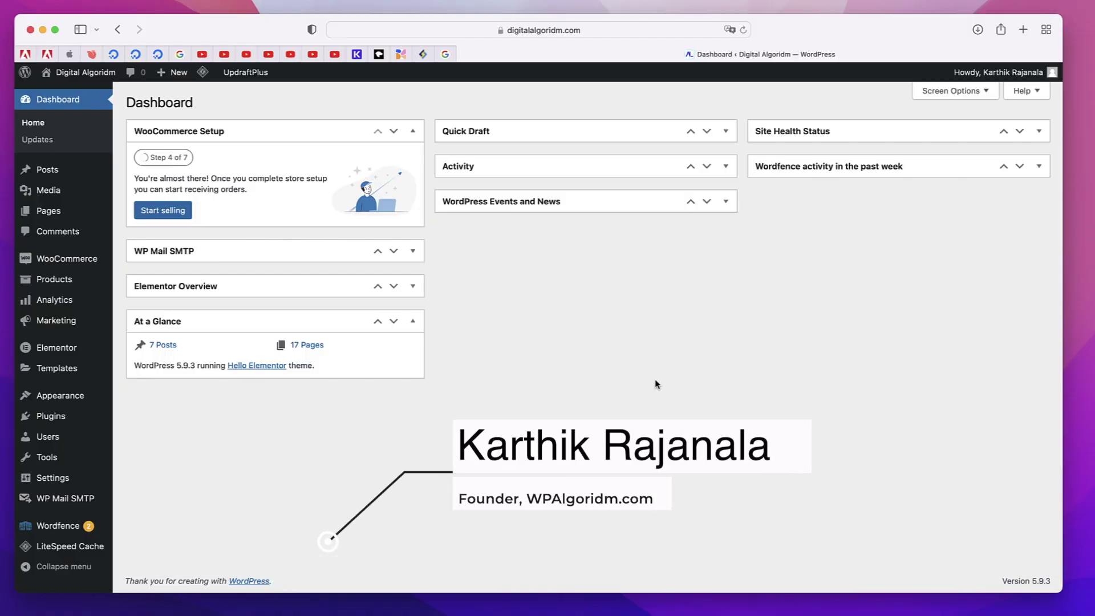
Step: Open Elementor's Tools page on the Import / Export Kit tab
{"action": "left_click", "coordinate": [593, 287]}
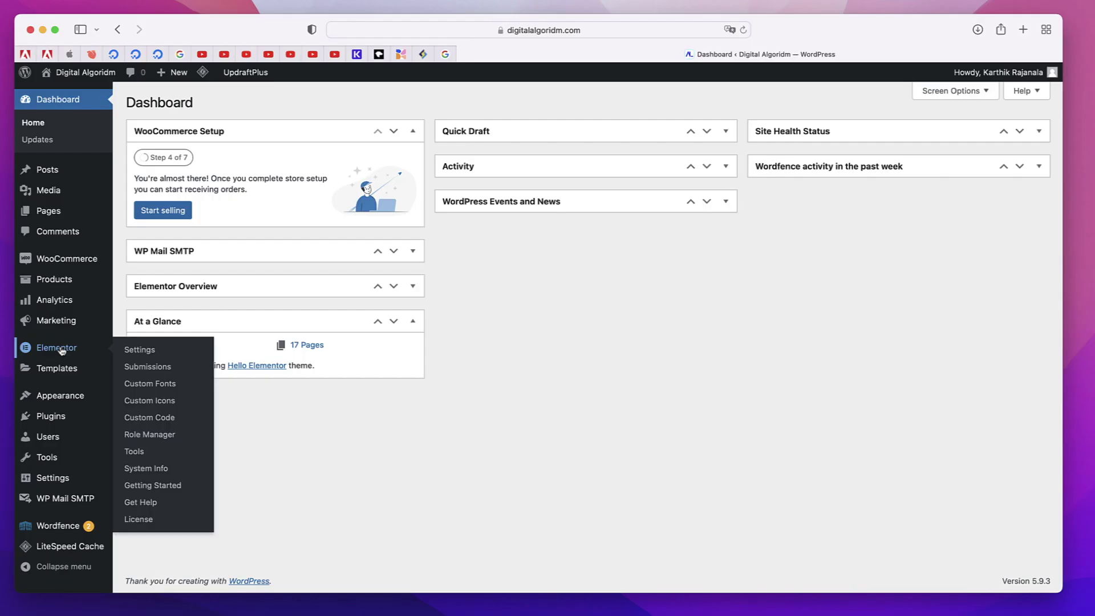
{"action": "left_click", "coordinate": [57, 348]}
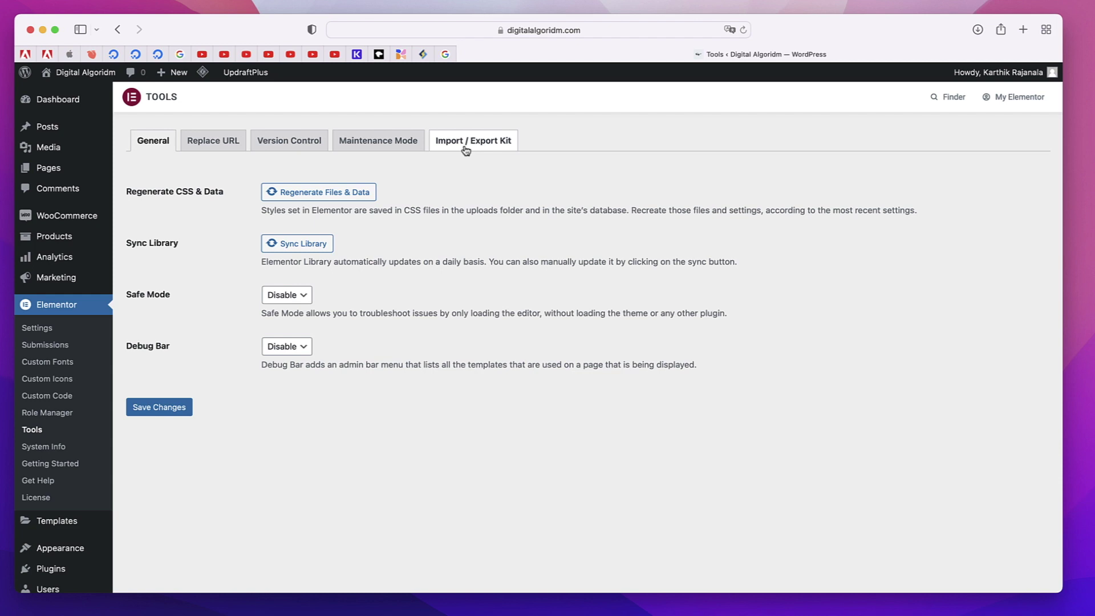
{"action": "left_click", "coordinate": [466, 150]}
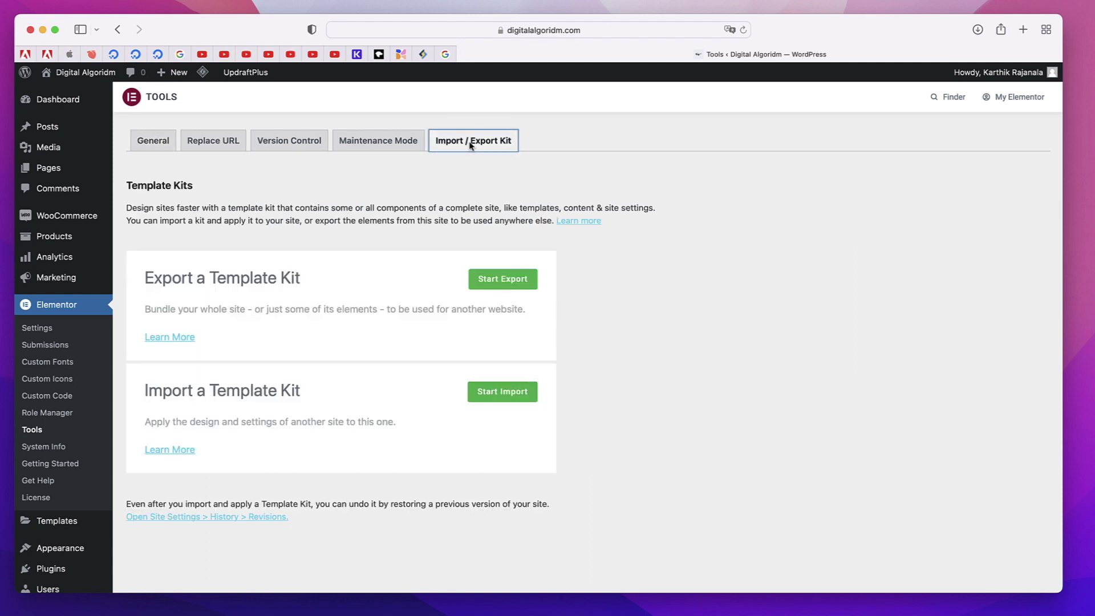
Step: Start a kit export and keep Products among the exported custom post types
{"action": "left_click", "coordinate": [495, 282]}
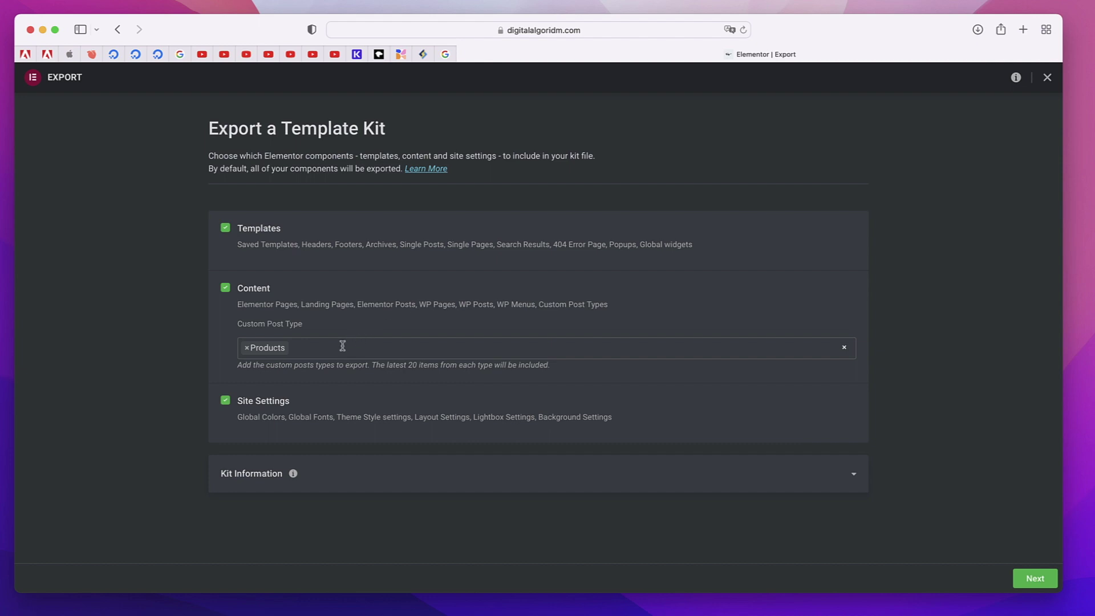
{"action": "left_click", "coordinate": [308, 352]}
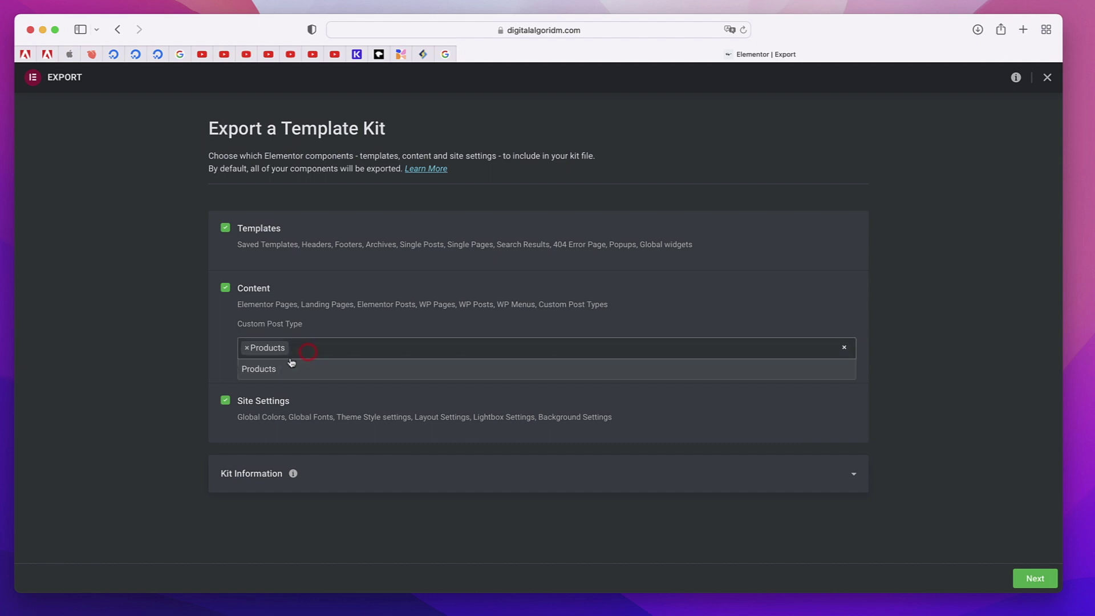
{"action": "left_click", "coordinate": [282, 366]}
{"action": "left_click", "coordinate": [320, 346]}
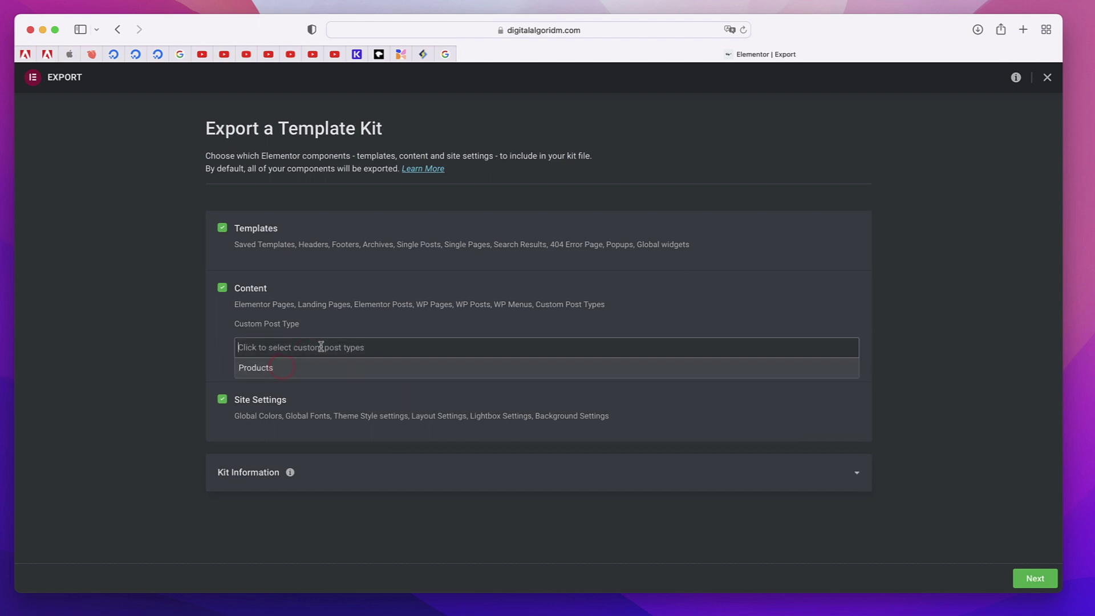
{"action": "left_click", "coordinate": [283, 371]}
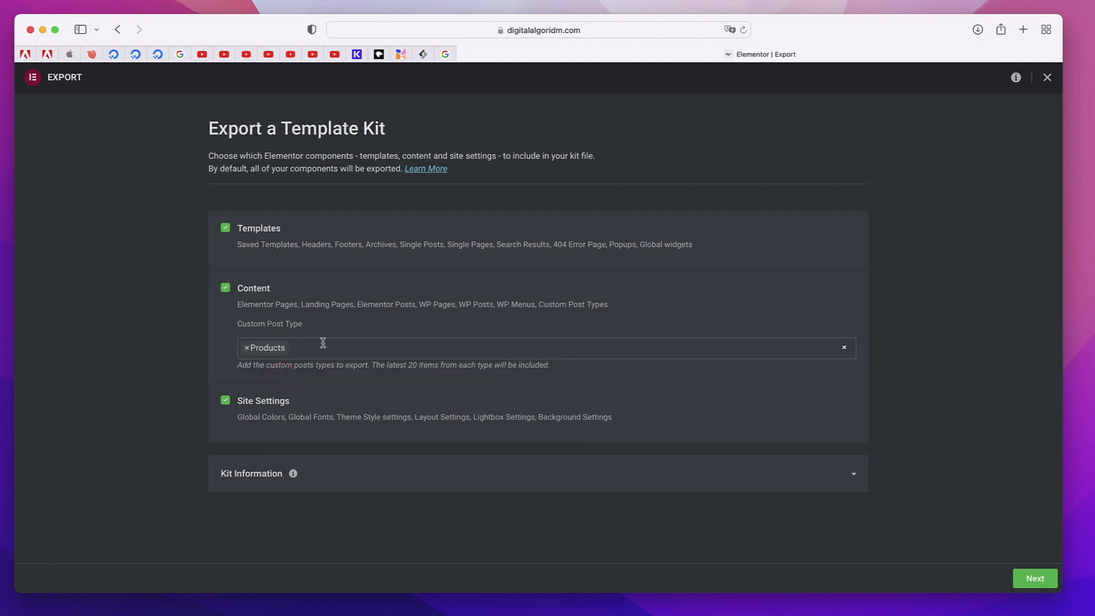
Step: Name the kit 'MY KIT' with description 'All the elements' and continue to plugins
{"action": "left_click", "coordinate": [330, 474]}
{"action": "scroll", "coordinate": [333, 470], "scroll_direction": "down", "scroll_amount": 2}
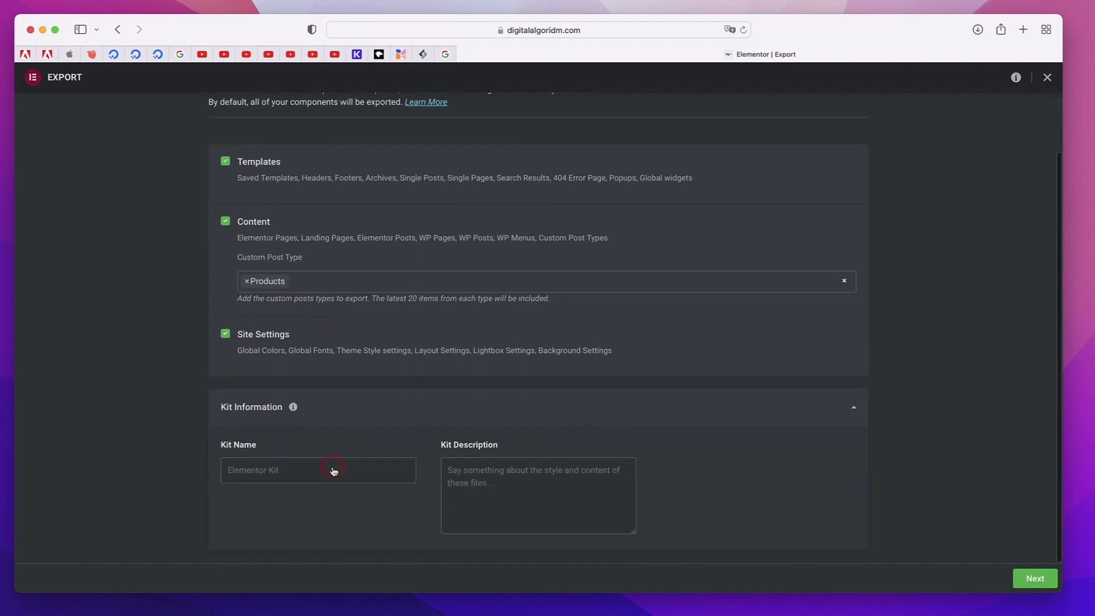
{"action": "left_click", "coordinate": [293, 473]}
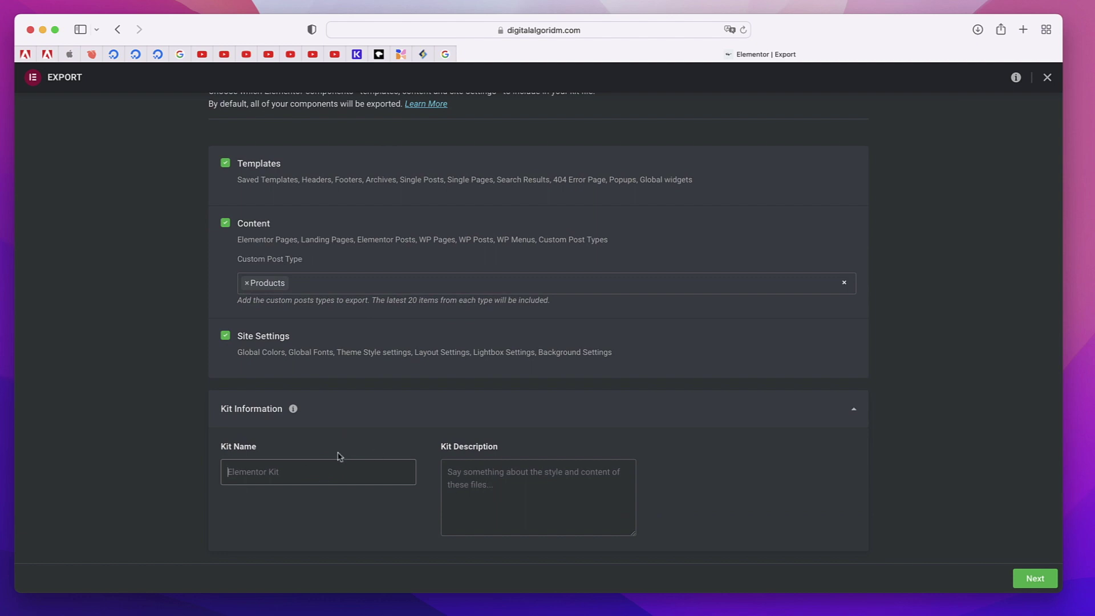
{"action": "type", "text": "MY KIT"}
{"action": "left_click", "coordinate": [454, 499]}
{"action": "type", "text": "All"}
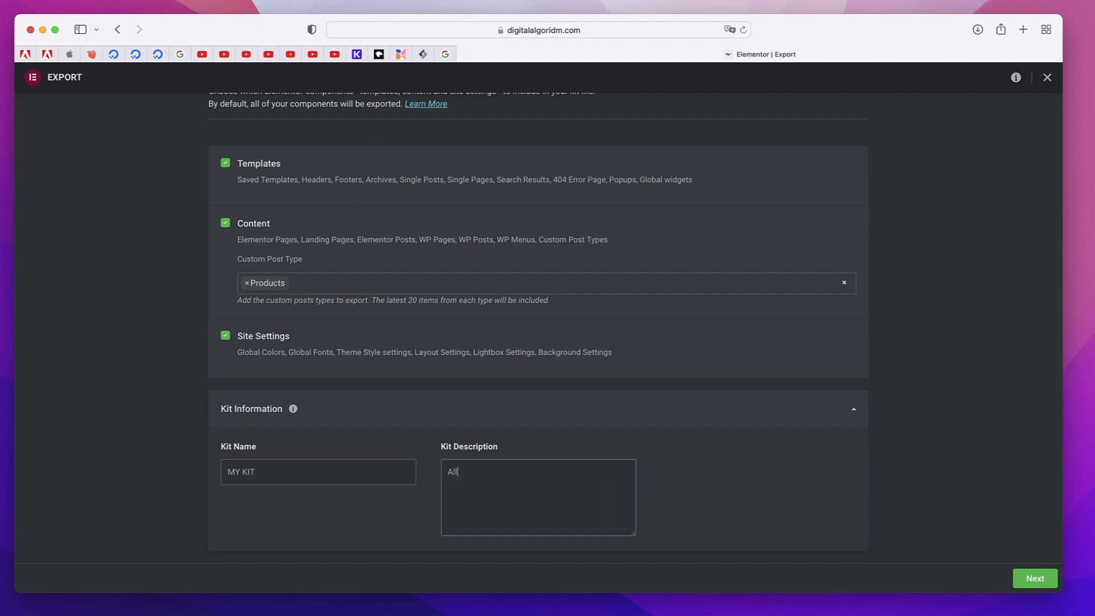
{"action": "type", "text": " the elements"}
{"action": "left_click", "coordinate": [1034, 578]}
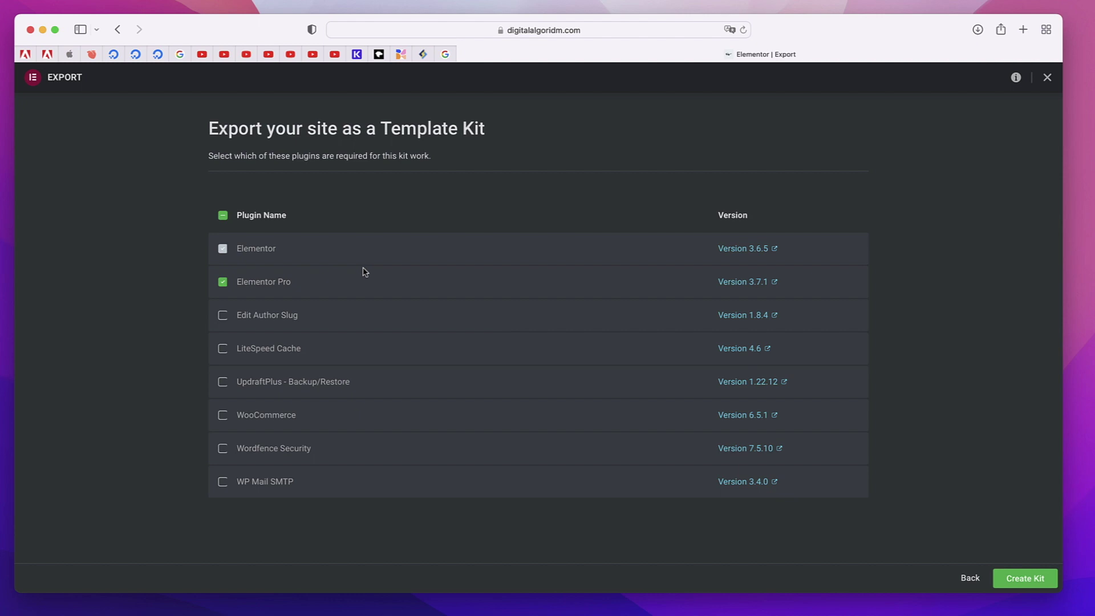
Step: Mark Edit Author Slug, LiteSpeed Cache, UpdraftPlus and Wordfence Security as required plugins
{"action": "left_click", "coordinate": [222, 315]}
{"action": "left_click", "coordinate": [223, 348]}
{"action": "left_click", "coordinate": [223, 382]}
{"action": "left_click", "coordinate": [217, 419]}
Step: Create the kit and confirm elementor-kit-2.zip appears in Safari's downloads
{"action": "left_click", "coordinate": [1019, 577]}
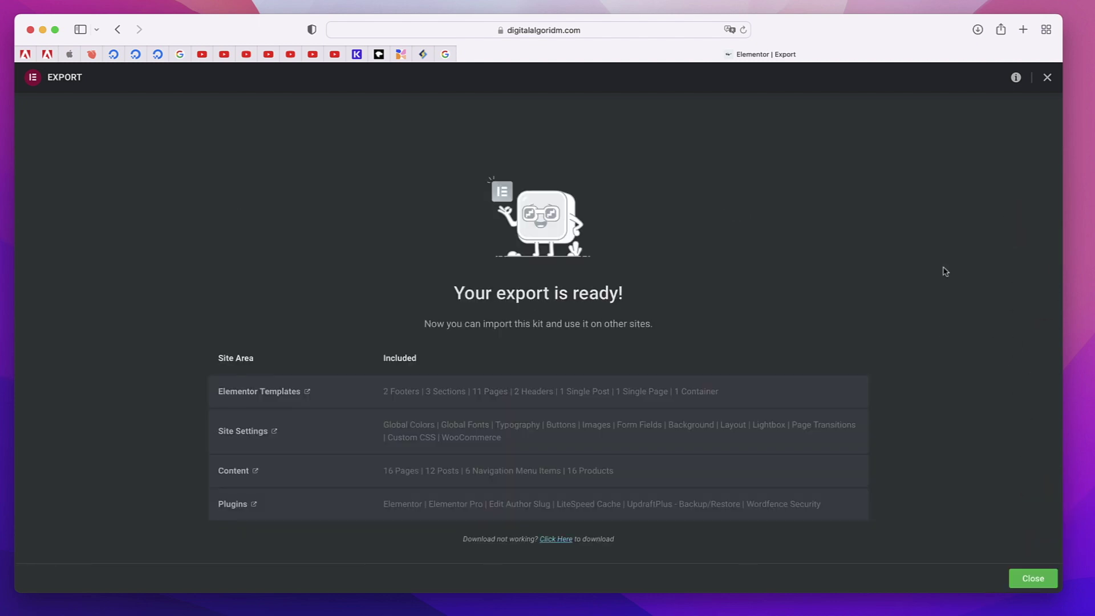
{"action": "left_click", "coordinate": [973, 31]}
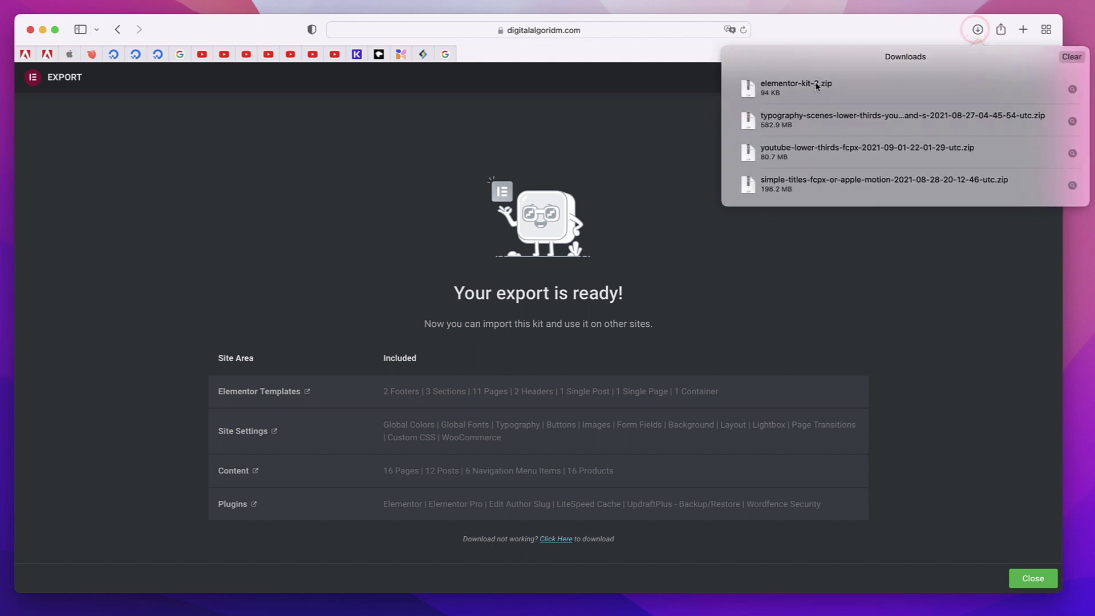
{"action": "left_click", "coordinate": [961, 292]}
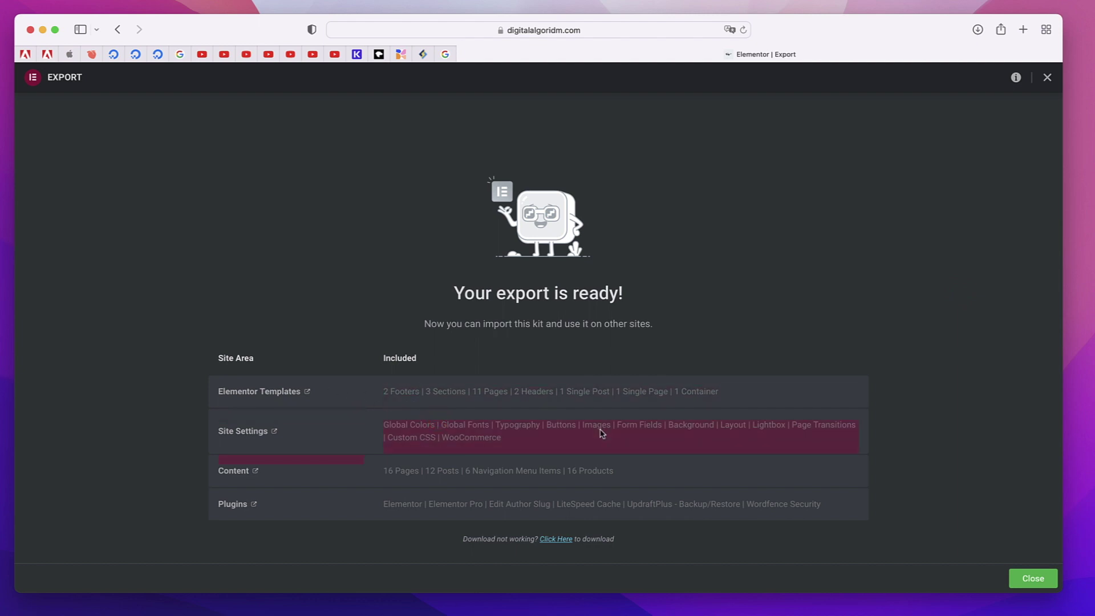
Step: Close the finished export and go back to Elementor's Tools page
{"action": "left_click", "coordinate": [1051, 76]}
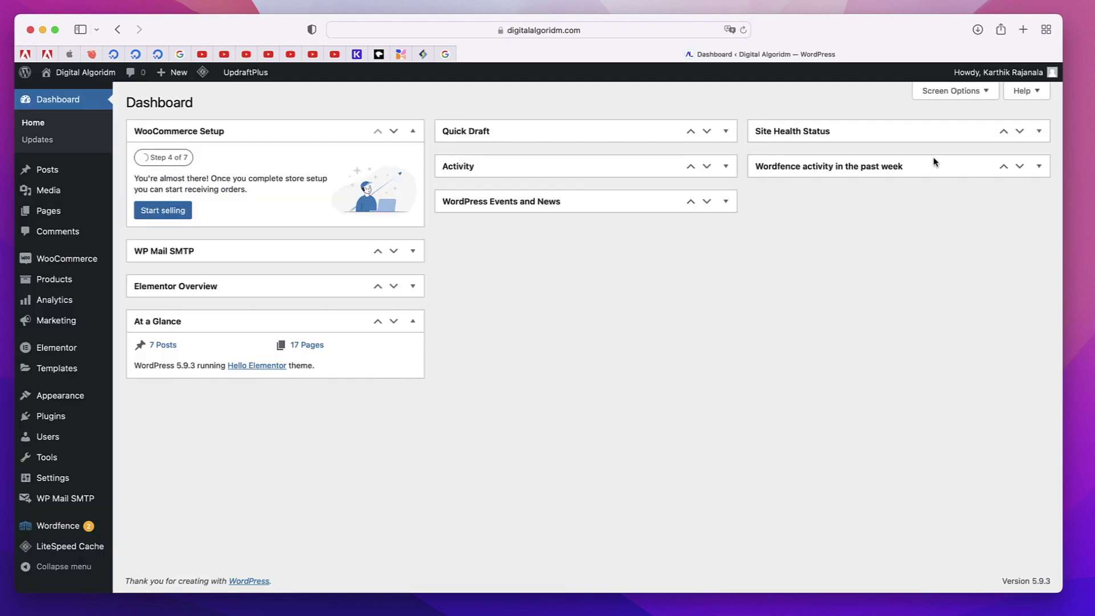
{"action": "mouse_move", "coordinate": [81, 369]}
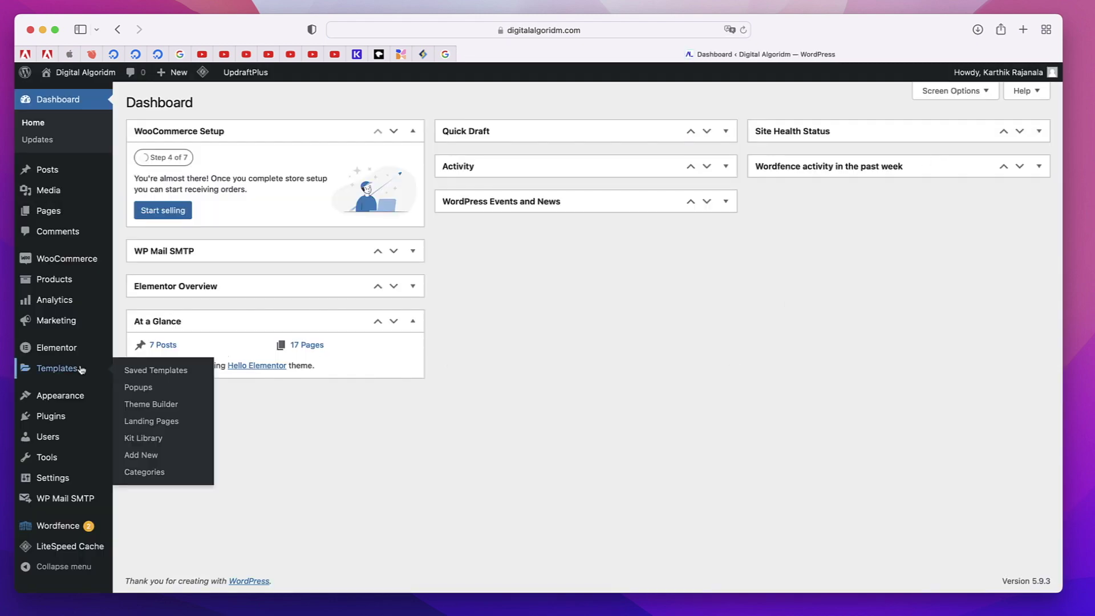
{"action": "left_click", "coordinate": [65, 354]}
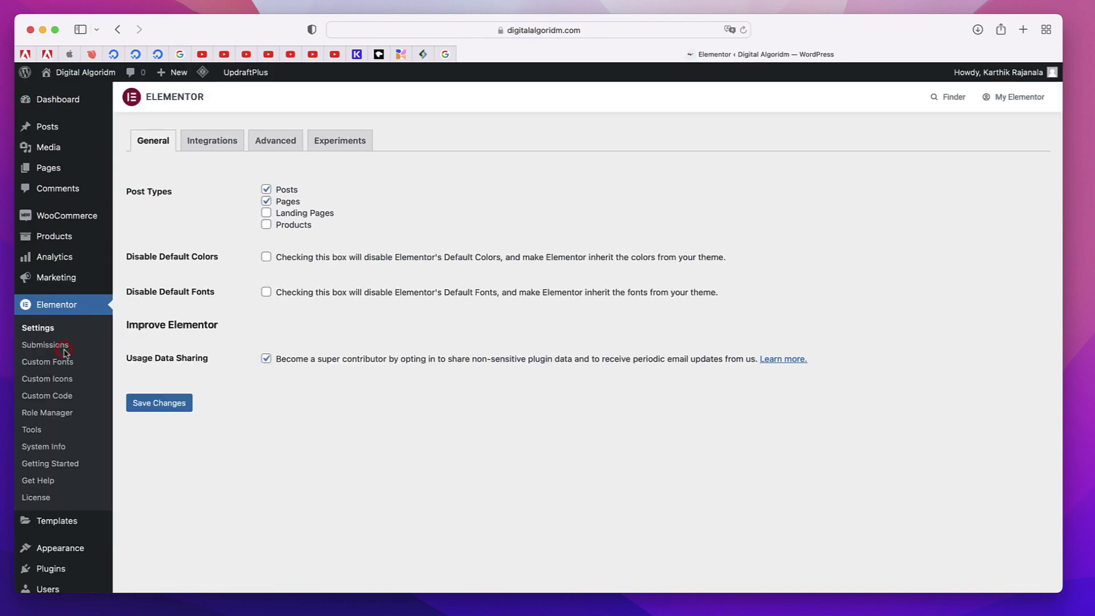
{"action": "left_click", "coordinate": [40, 431]}
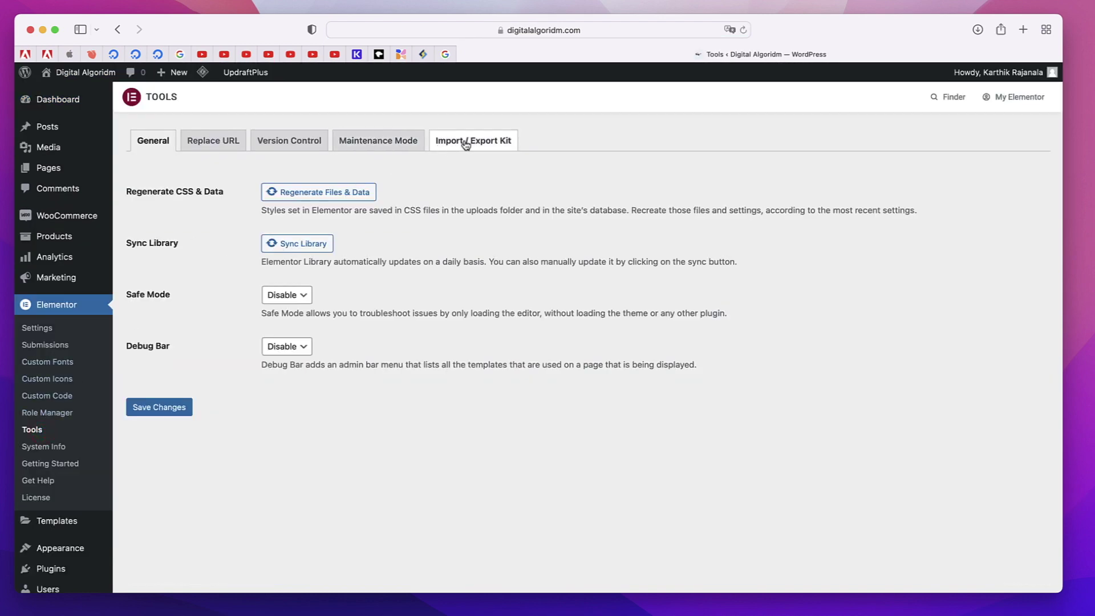
Step: Start a template kit import from the Import / Export Kit tab, then close it
{"action": "left_click", "coordinate": [465, 143]}
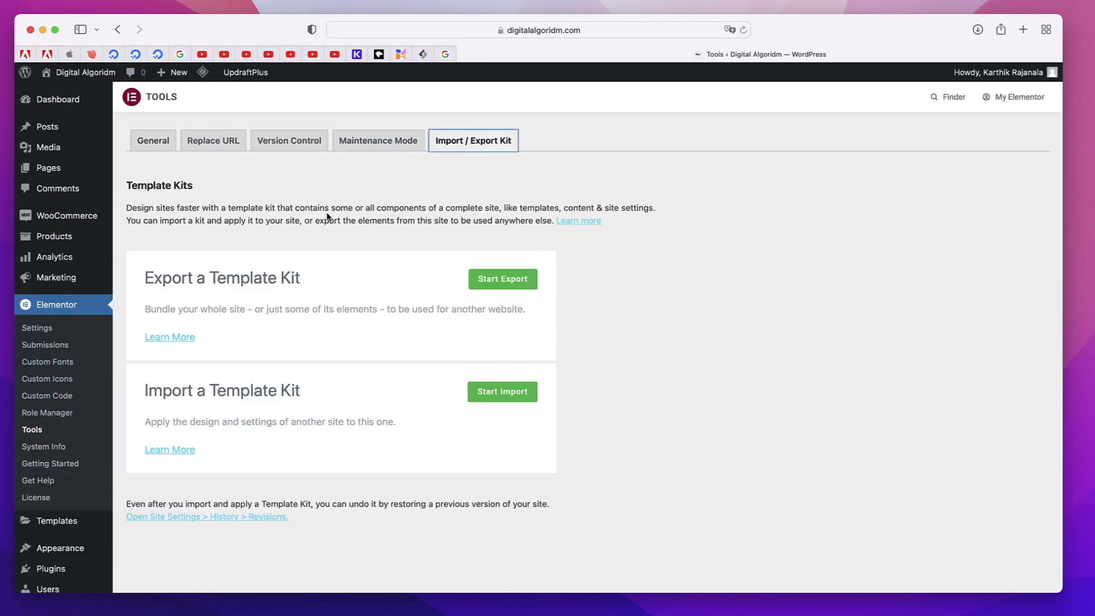
{"action": "left_click", "coordinate": [513, 397]}
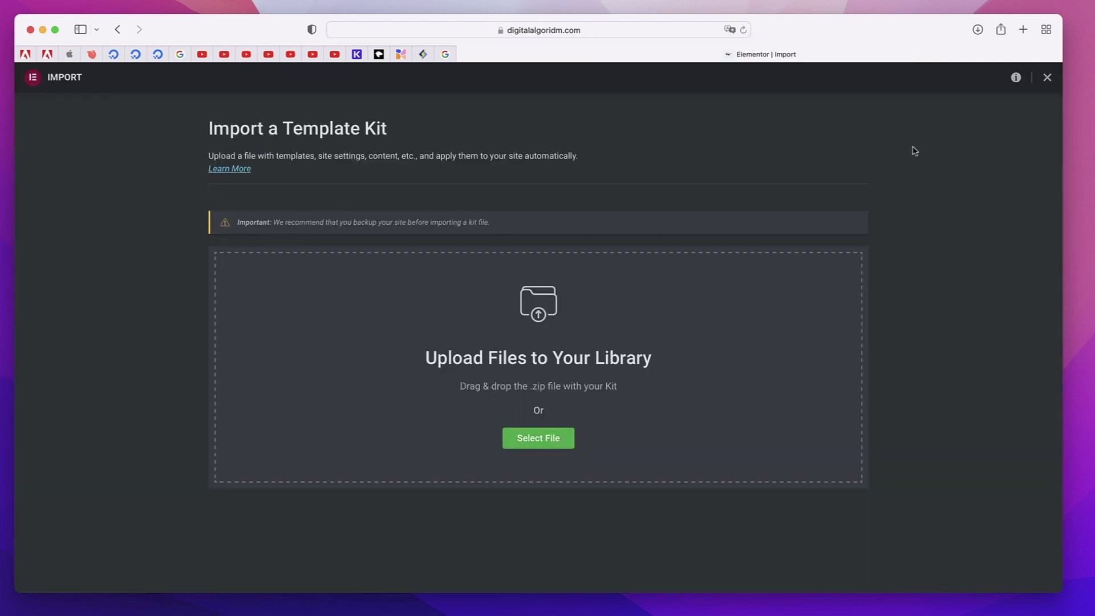
{"action": "left_click", "coordinate": [1048, 79]}
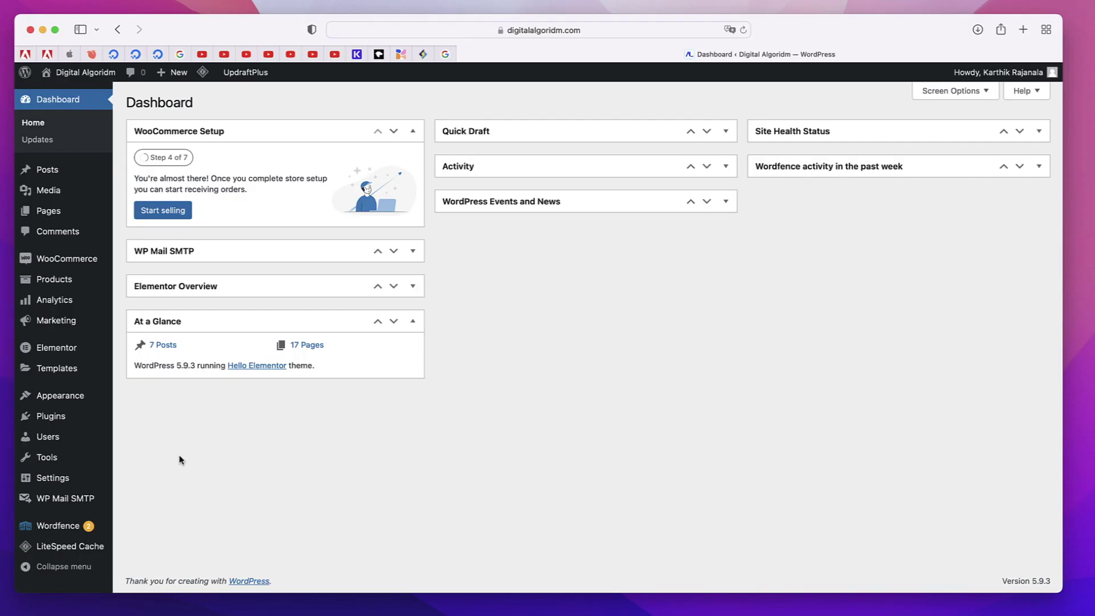
Step: Open the First Container saved template in the Elementor editor
{"action": "mouse_move", "coordinate": [61, 372]}
{"action": "left_click", "coordinate": [158, 370]}
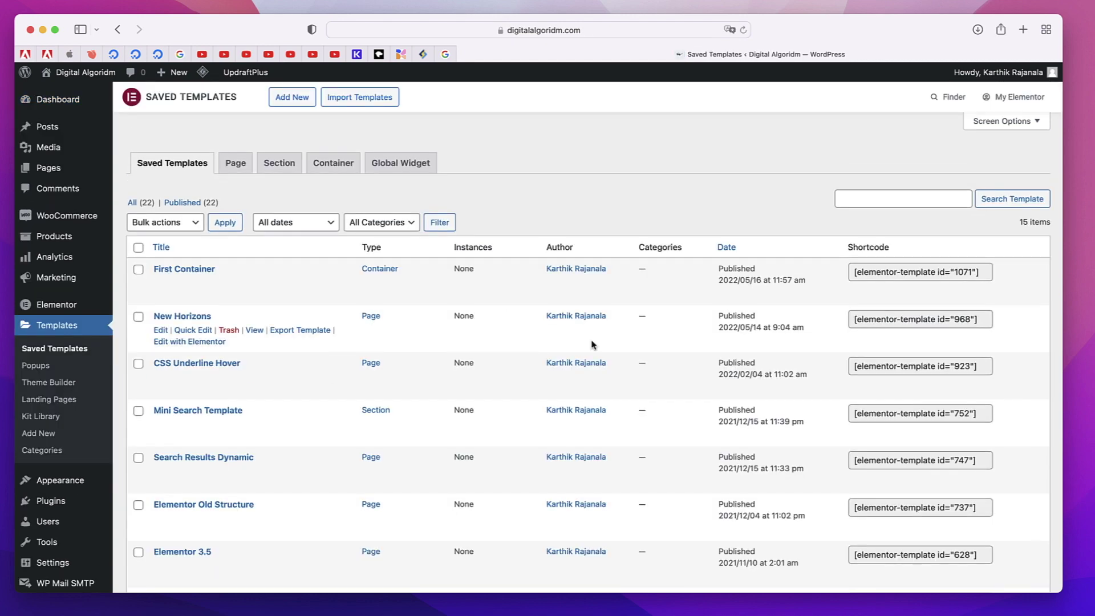
{"action": "mouse_move", "coordinate": [303, 302]}
{"action": "left_click", "coordinate": [206, 294]}
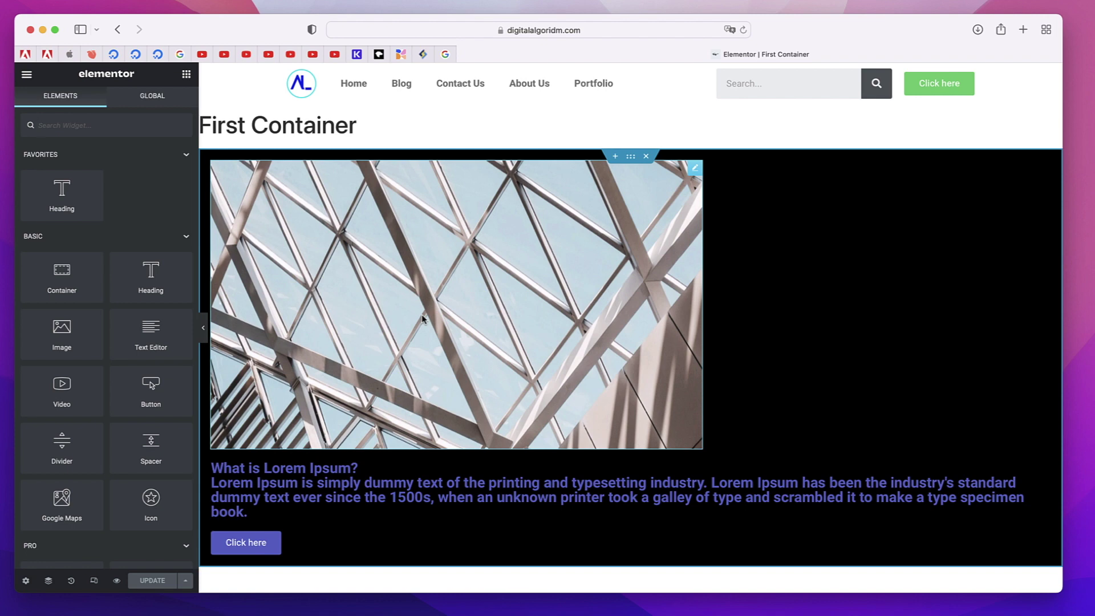
Step: Show Site Settings' Global Colors and drag Primary below Secondary and back to the top
{"action": "left_click", "coordinate": [26, 73]}
{"action": "left_click", "coordinate": [71, 134]}
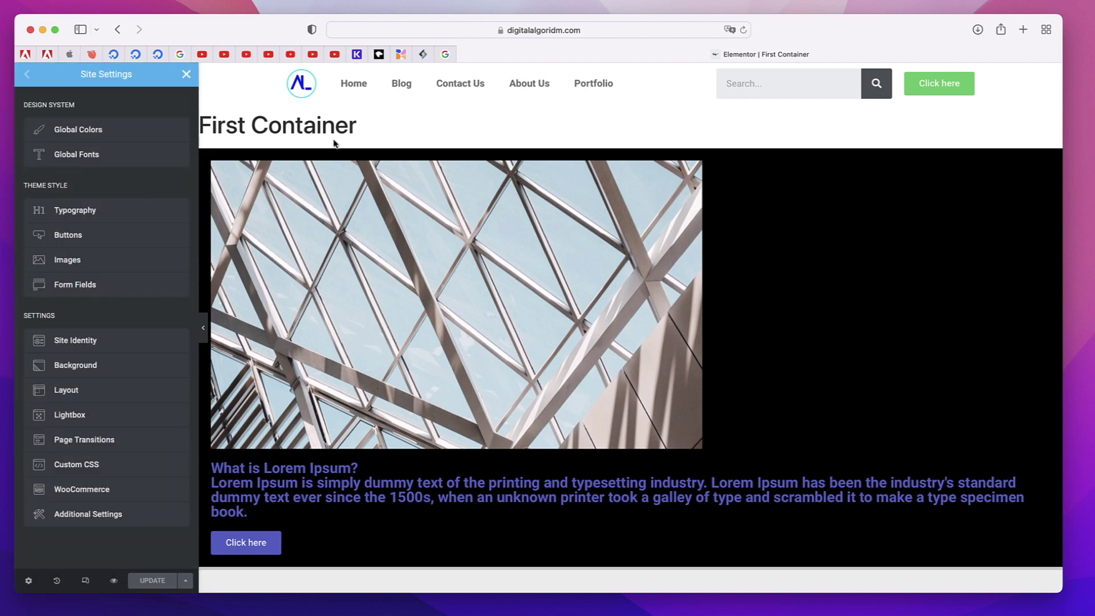
{"action": "left_click", "coordinate": [110, 128]}
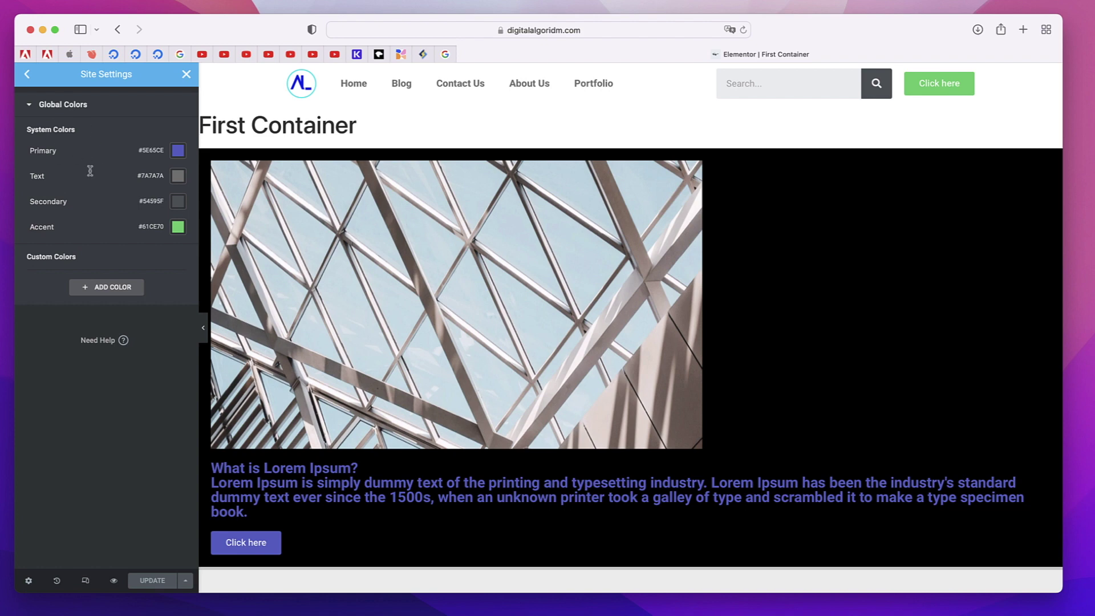
{"action": "mouse_move", "coordinate": [145, 154]}
{"action": "mouse_move", "coordinate": [146, 152]}
{"action": "left_mouse_down"}
{"action": "mouse_move", "coordinate": [146, 209]}
{"action": "mouse_move", "coordinate": [141, 144]}
{"action": "left_mouse_up"}
Step: Switch Site Settings to Global Fonts and drag the Primary font to reorder it
{"action": "left_click", "coordinate": [26, 80]}
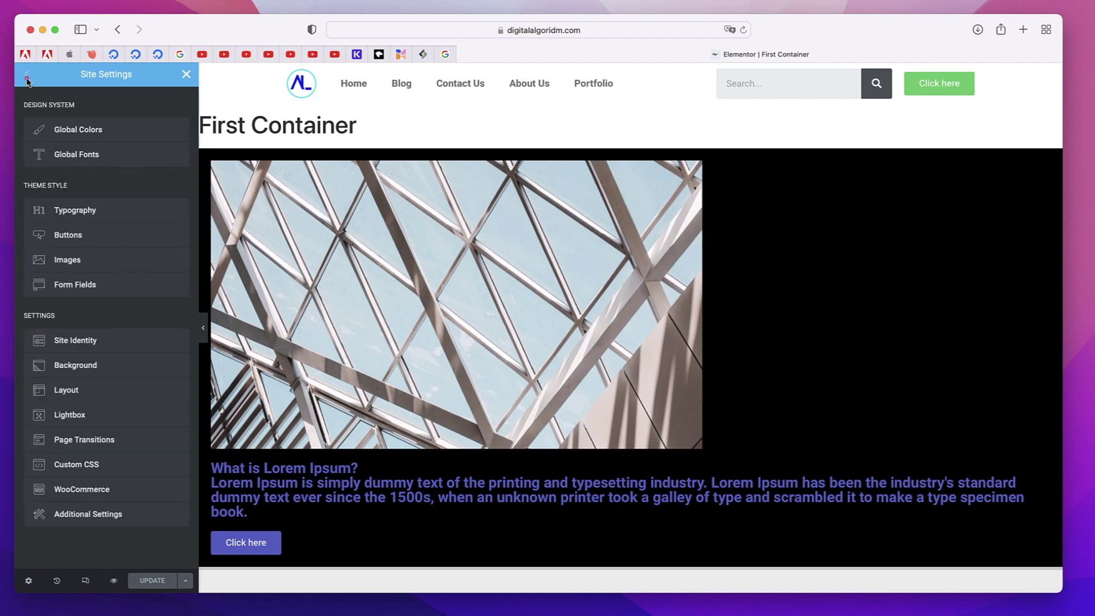
{"action": "left_click", "coordinate": [108, 160]}
{"action": "mouse_move", "coordinate": [144, 149]}
{"action": "left_mouse_down"}
{"action": "mouse_move", "coordinate": [144, 194]}
{"action": "mouse_move", "coordinate": [145, 142]}
{"action": "left_mouse_up"}
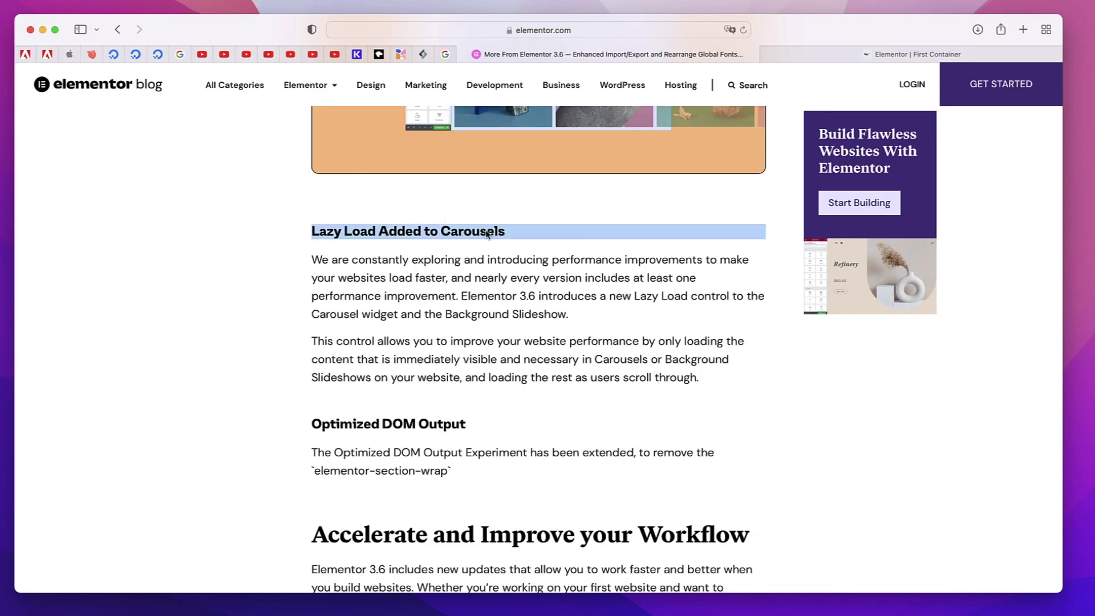
{"action": "scroll", "coordinate": [465, 340], "scroll_direction": "down", "scroll_amount": 4}
{"action": "triple_click", "coordinate": [404, 275]}
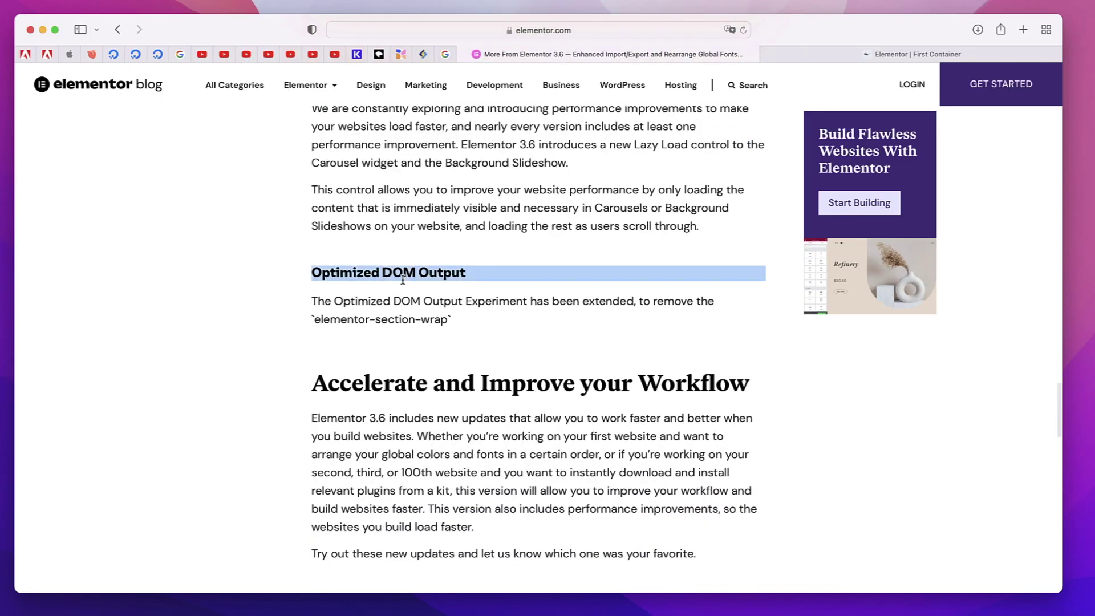
{"action": "triple_click", "coordinate": [418, 302]}
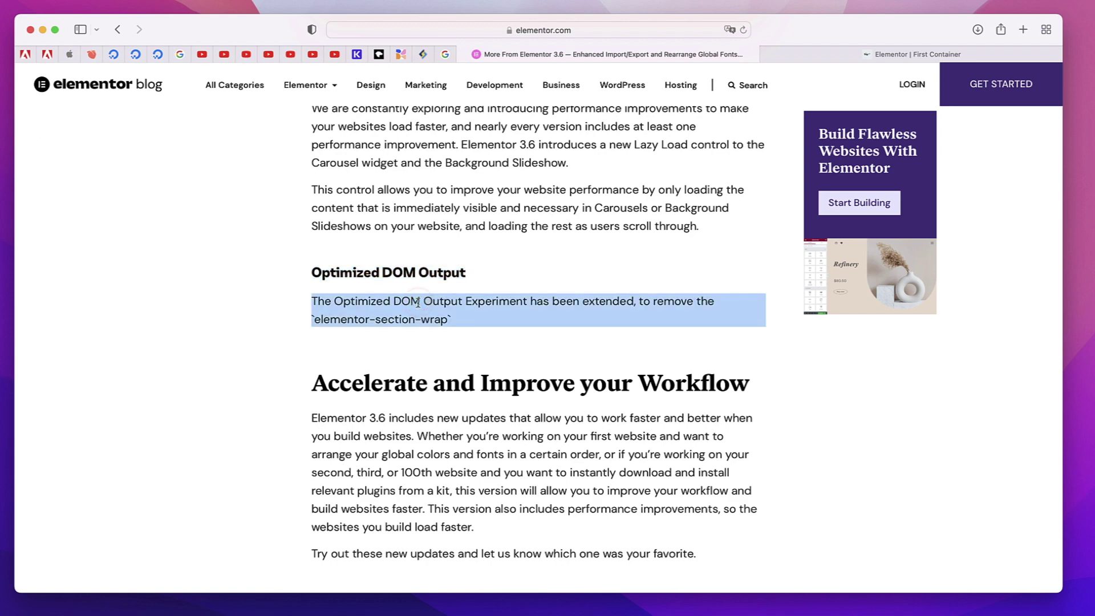
{"action": "scroll", "coordinate": [418, 303], "scroll_direction": "up", "scroll_amount": 1}
{"action": "scroll", "coordinate": [457, 319], "scroll_direction": "down", "scroll_amount": 3}
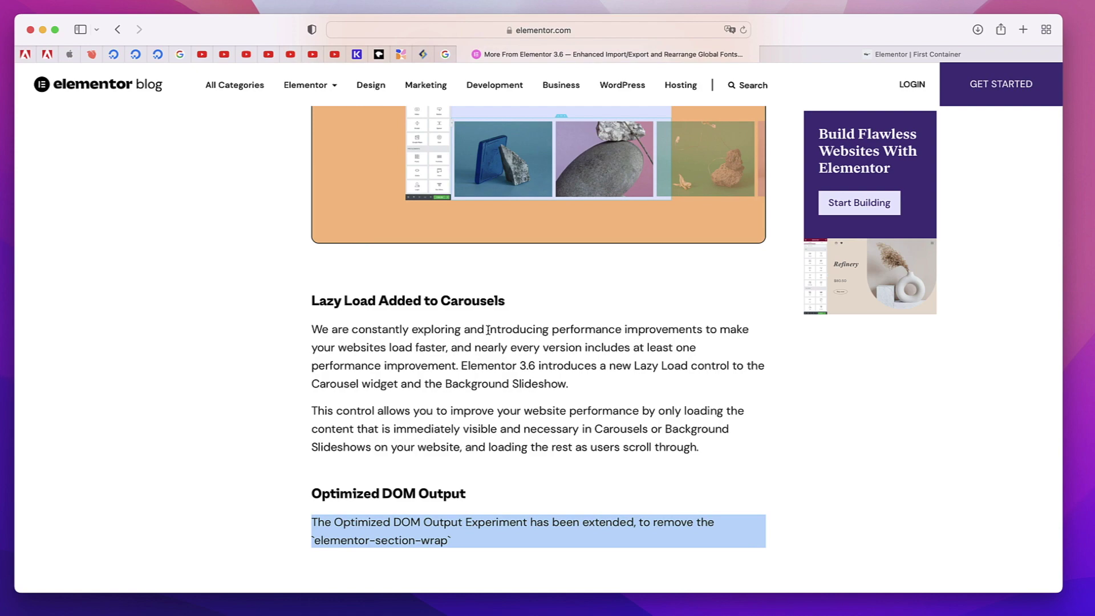
Step: Return to the 'Elementor | First Container' tab and scroll the preview down and back up
{"action": "left_click", "coordinate": [905, 54]}
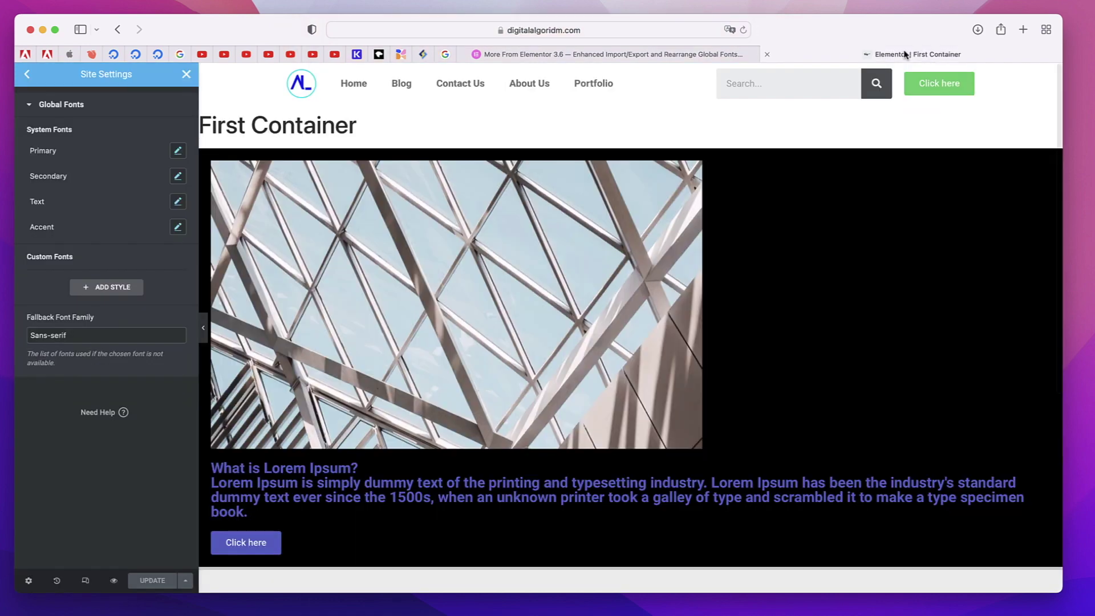
{"action": "scroll", "coordinate": [582, 337], "scroll_direction": "down", "scroll_amount": 5}
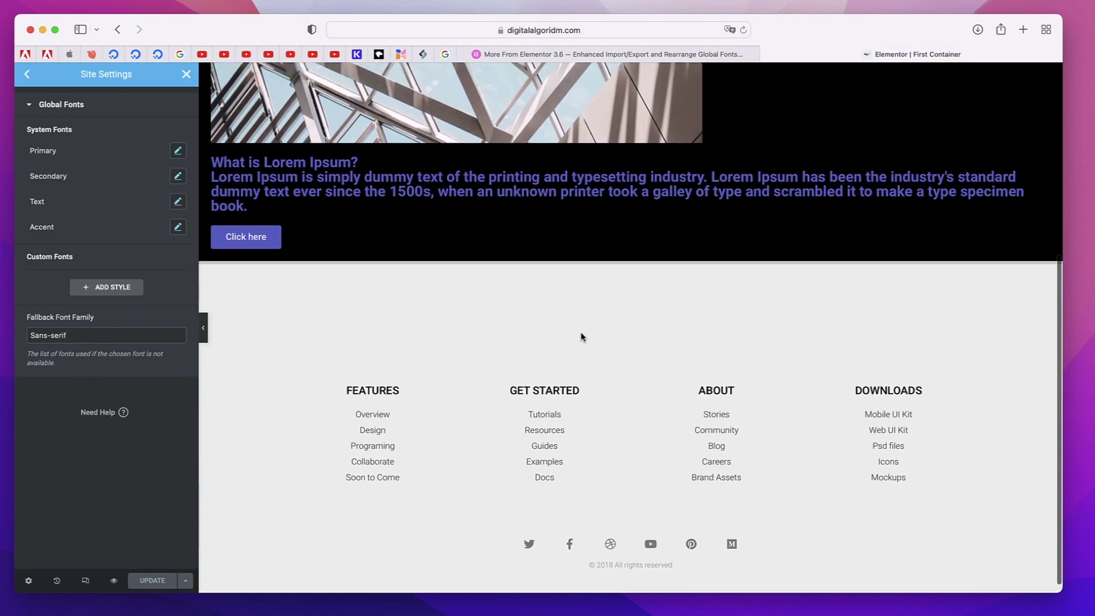
{"action": "scroll", "coordinate": [581, 337], "scroll_direction": "up", "scroll_amount": 5}
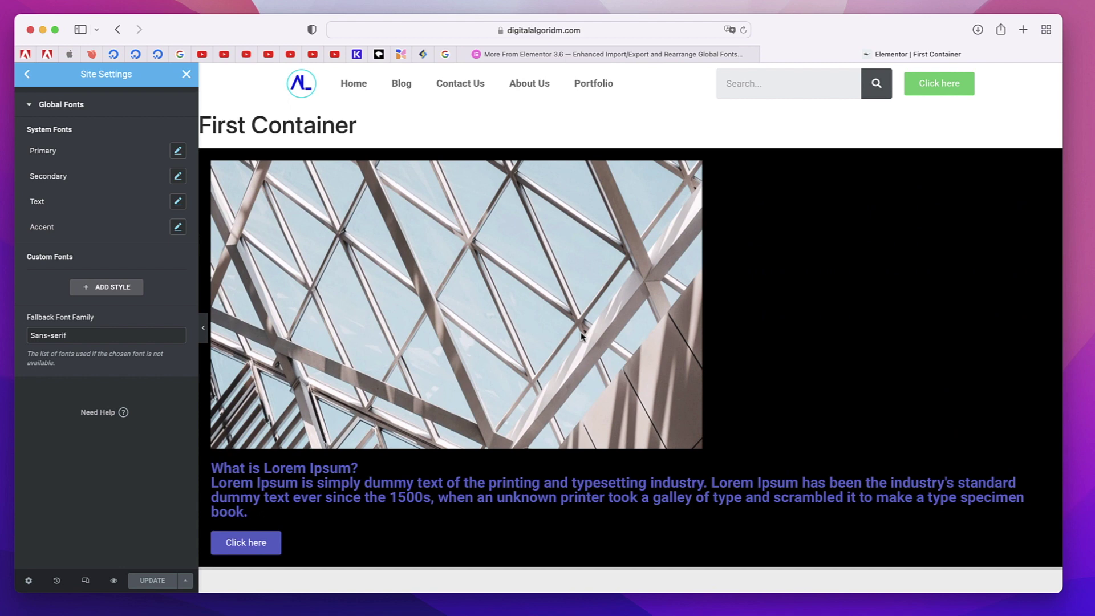